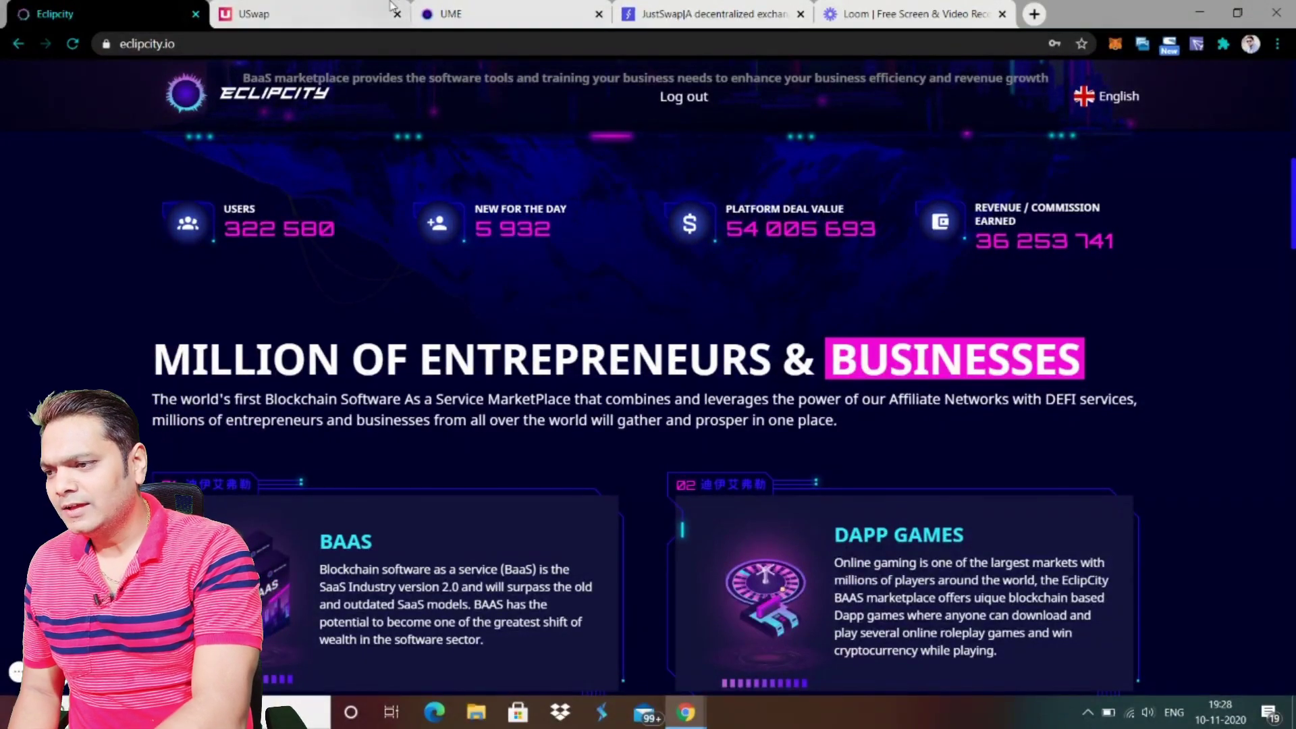
Reload the USwap exchange page and view the TRX to USDT swap page on JustSwap
left_click(281, 17)
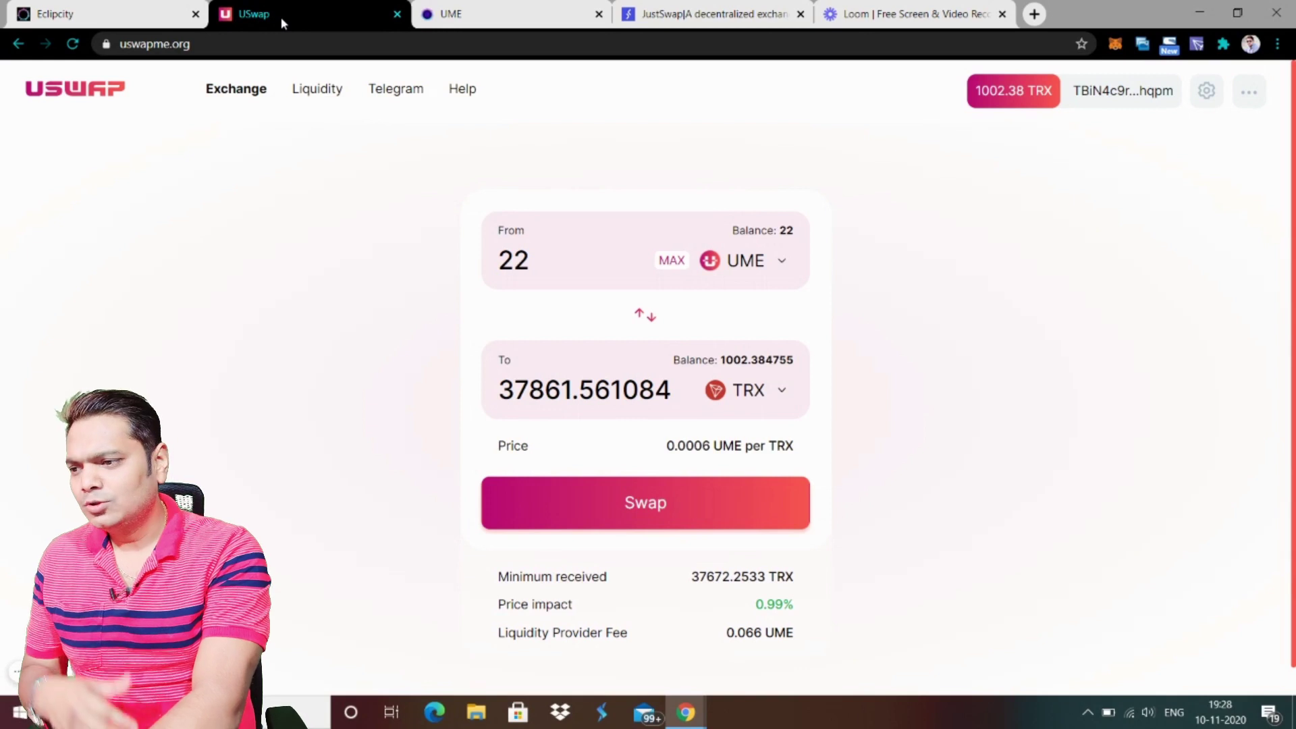
left_click(75, 45)
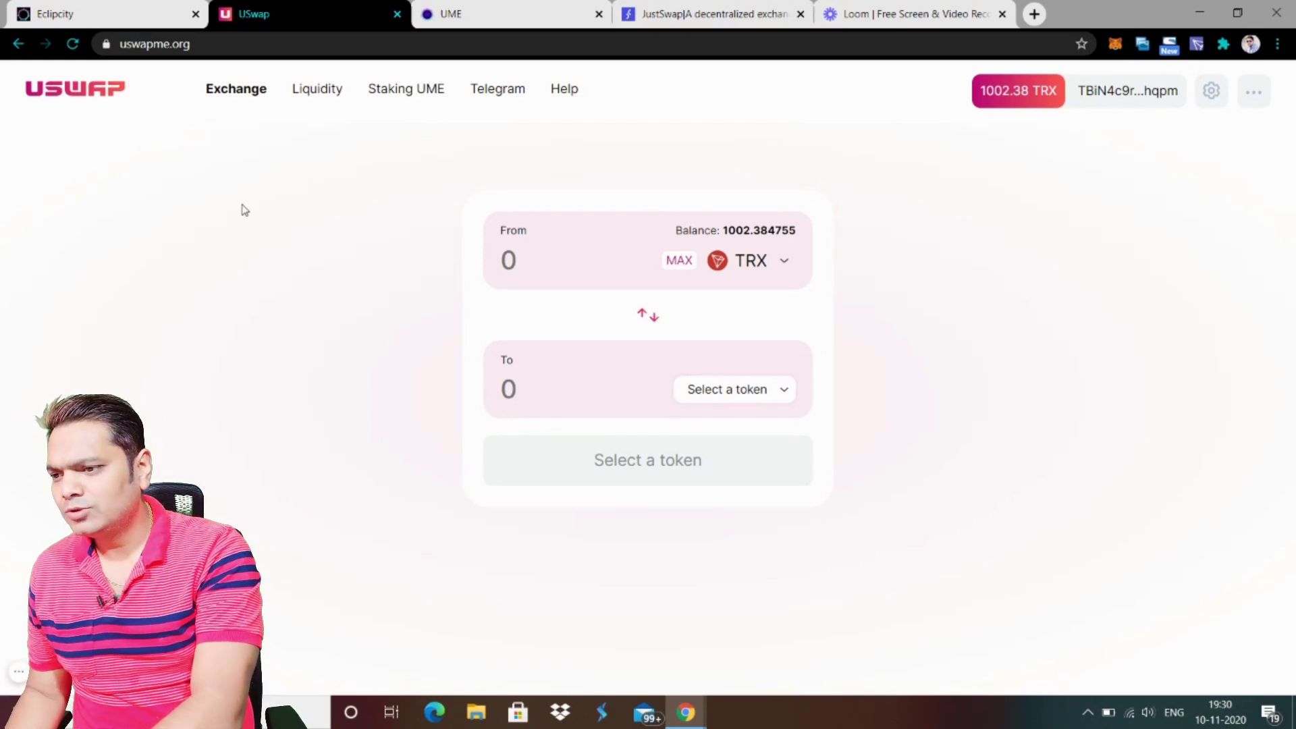
left_click(701, 10)
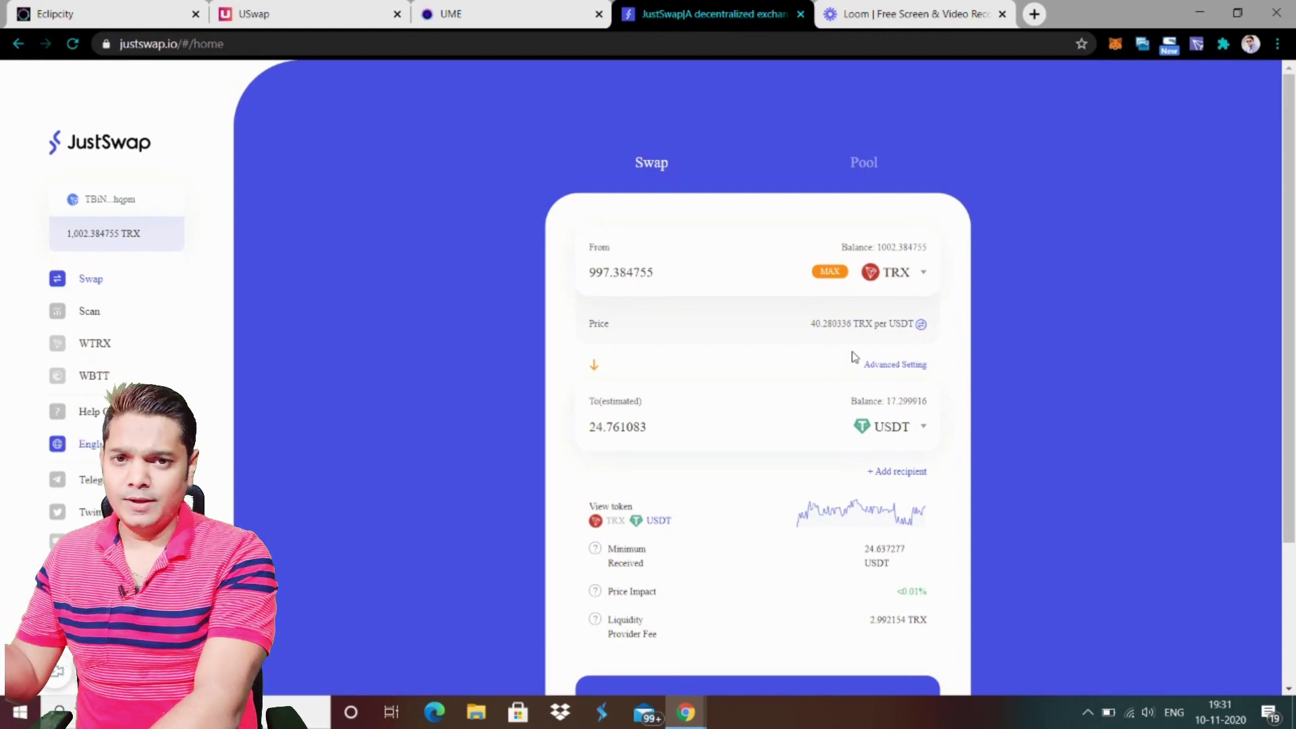
On the USwap exchange page, choose USDT as the token to receive for TRX
left_click(266, 13)
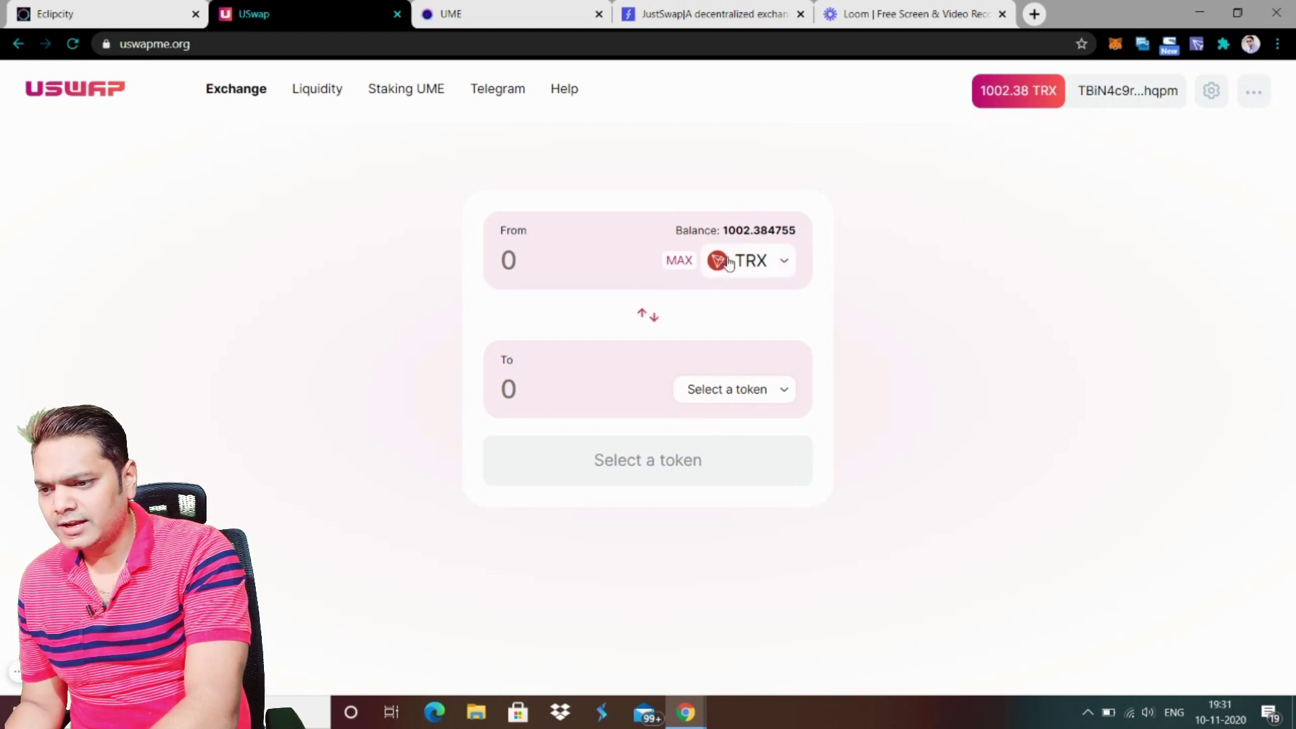
left_click(777, 397)
left_click(621, 321)
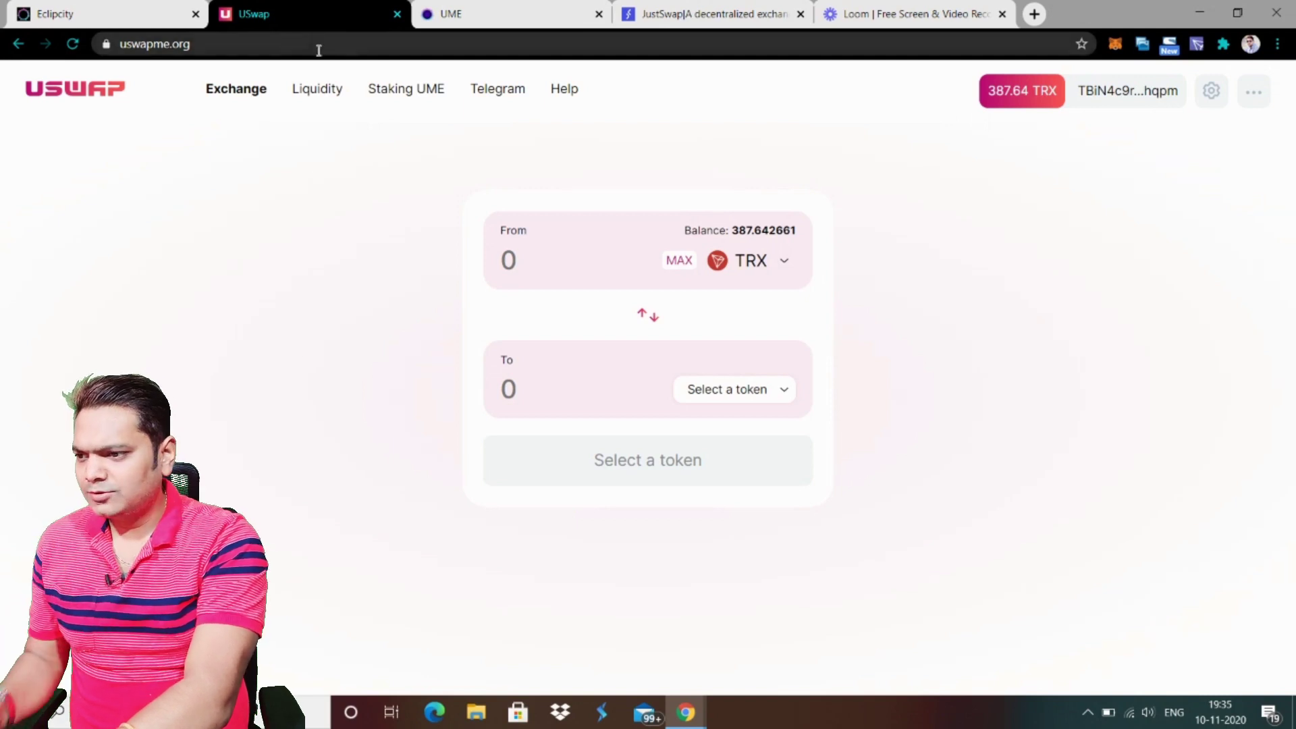
Start adding liquidity on USwap with TRX and USDT as the token pair
left_click(322, 92)
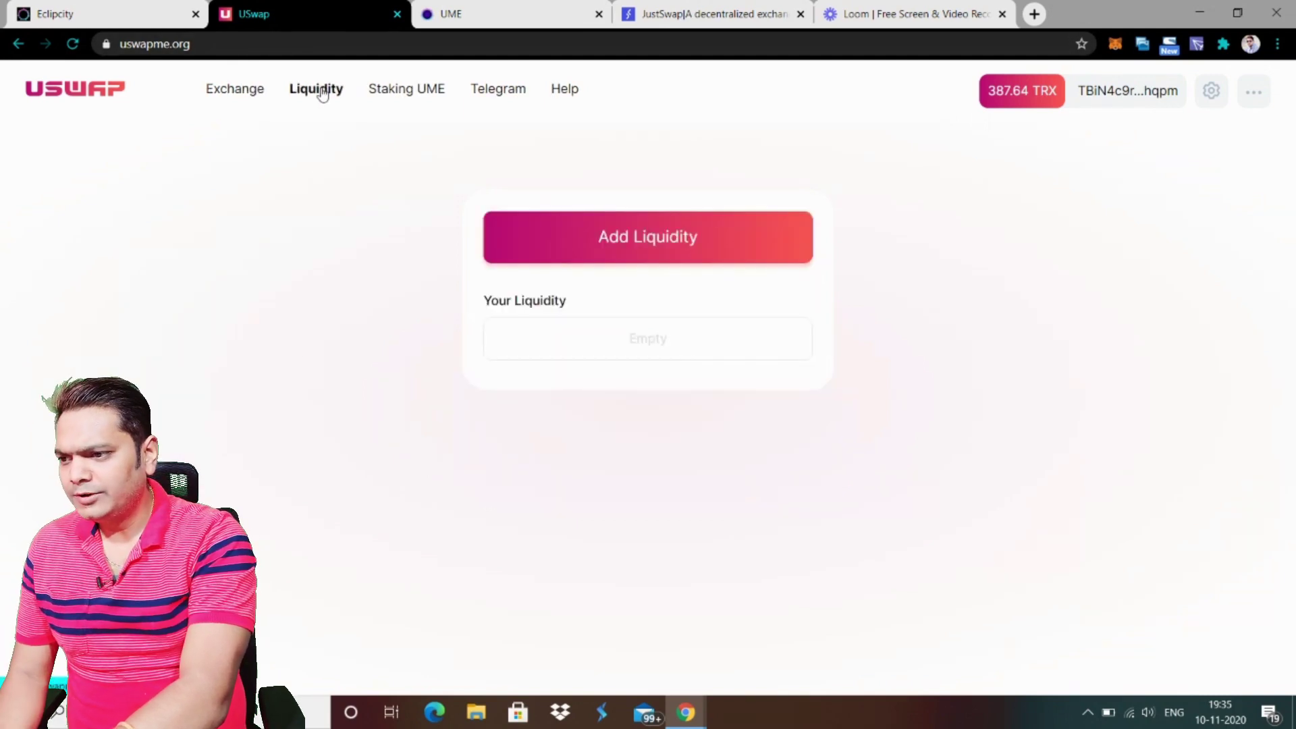
left_click(647, 251)
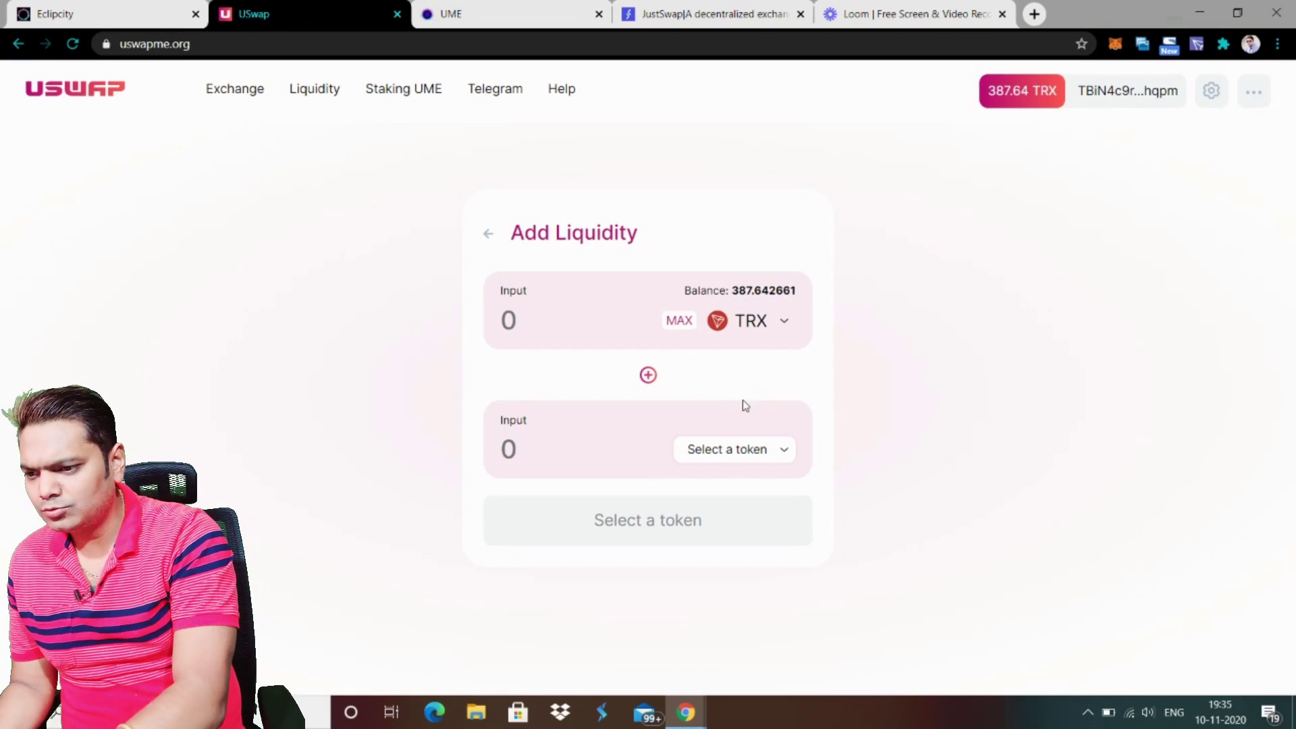
left_click(785, 454)
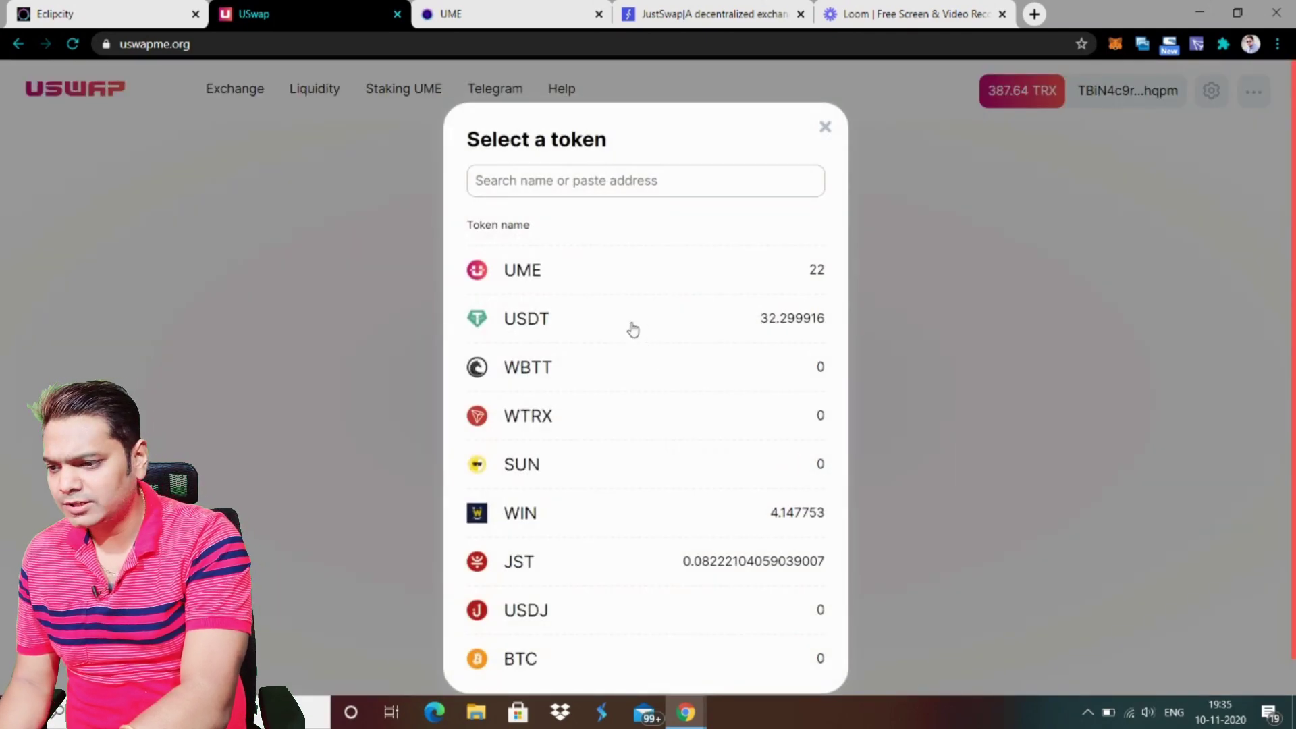
left_click(633, 329)
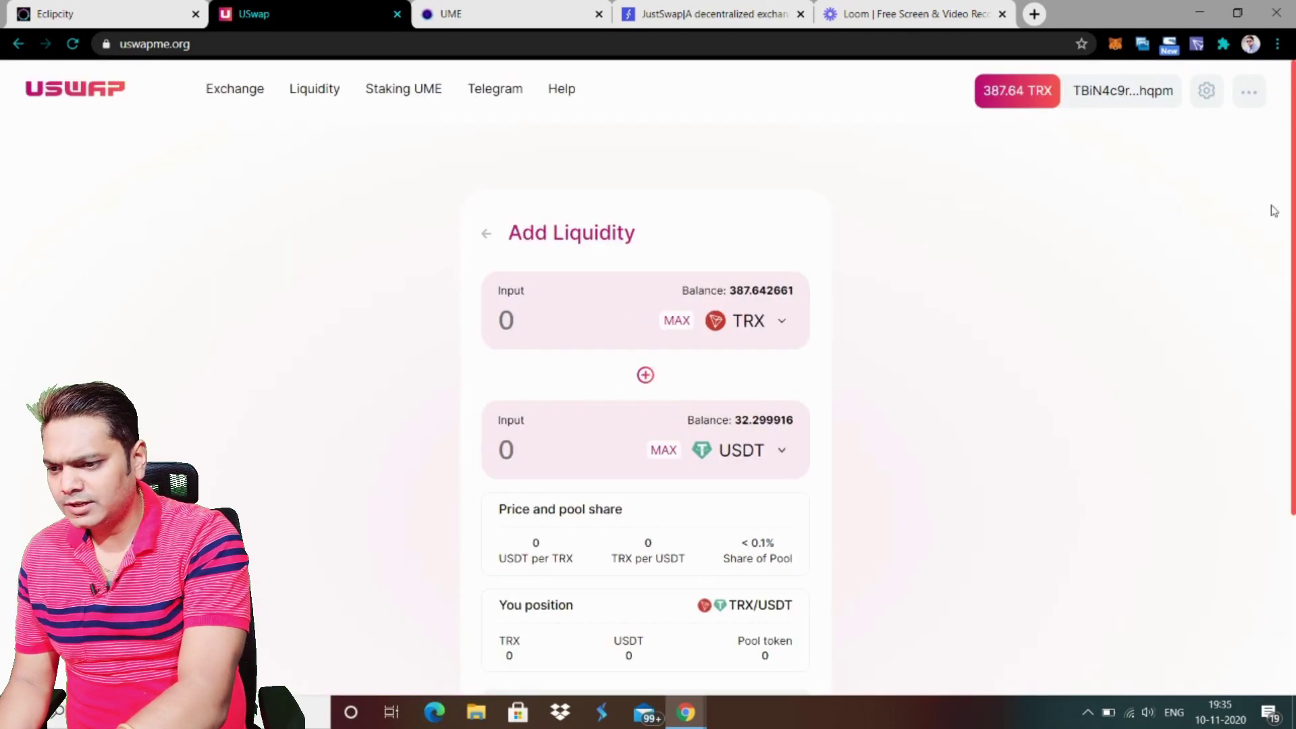
Supply 300 TRX and the matching USDT amount to the liquidity pool and accept the wallet signature request
left_click_drag(1291, 195, 1291, 281)
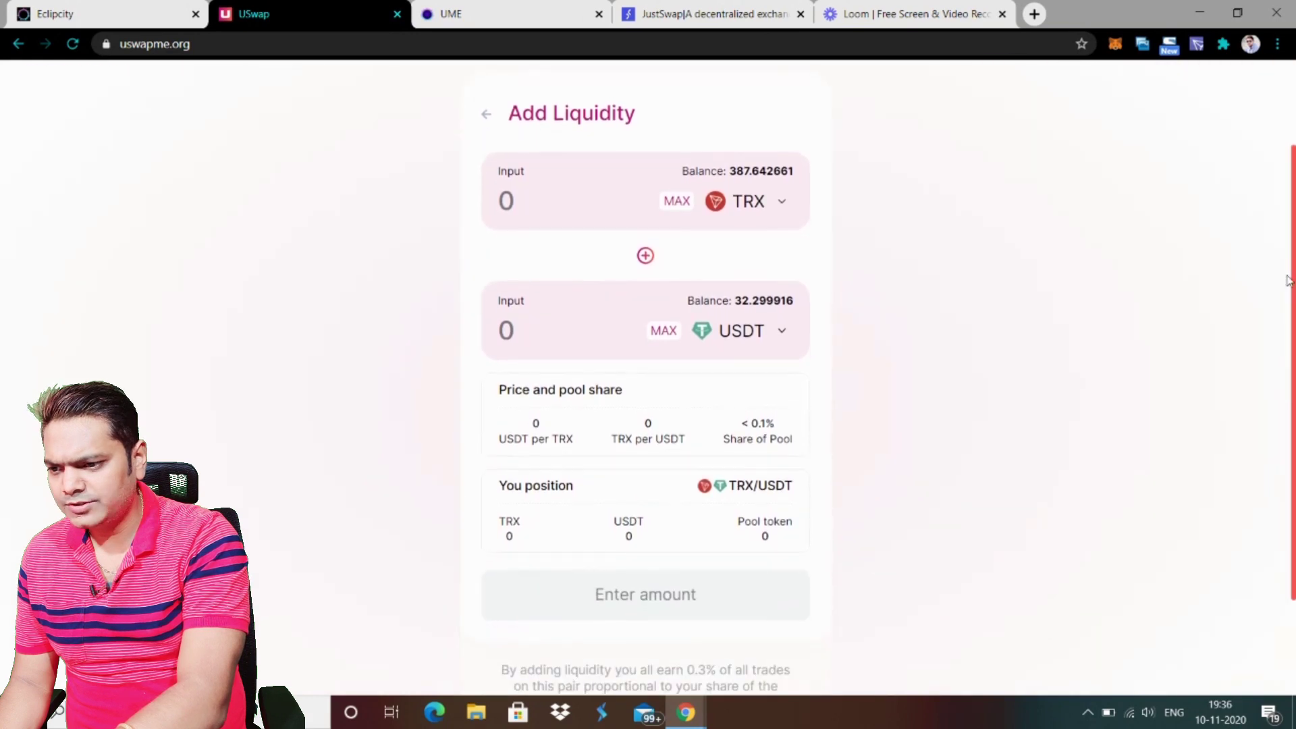
left_click(613, 205)
type("300")
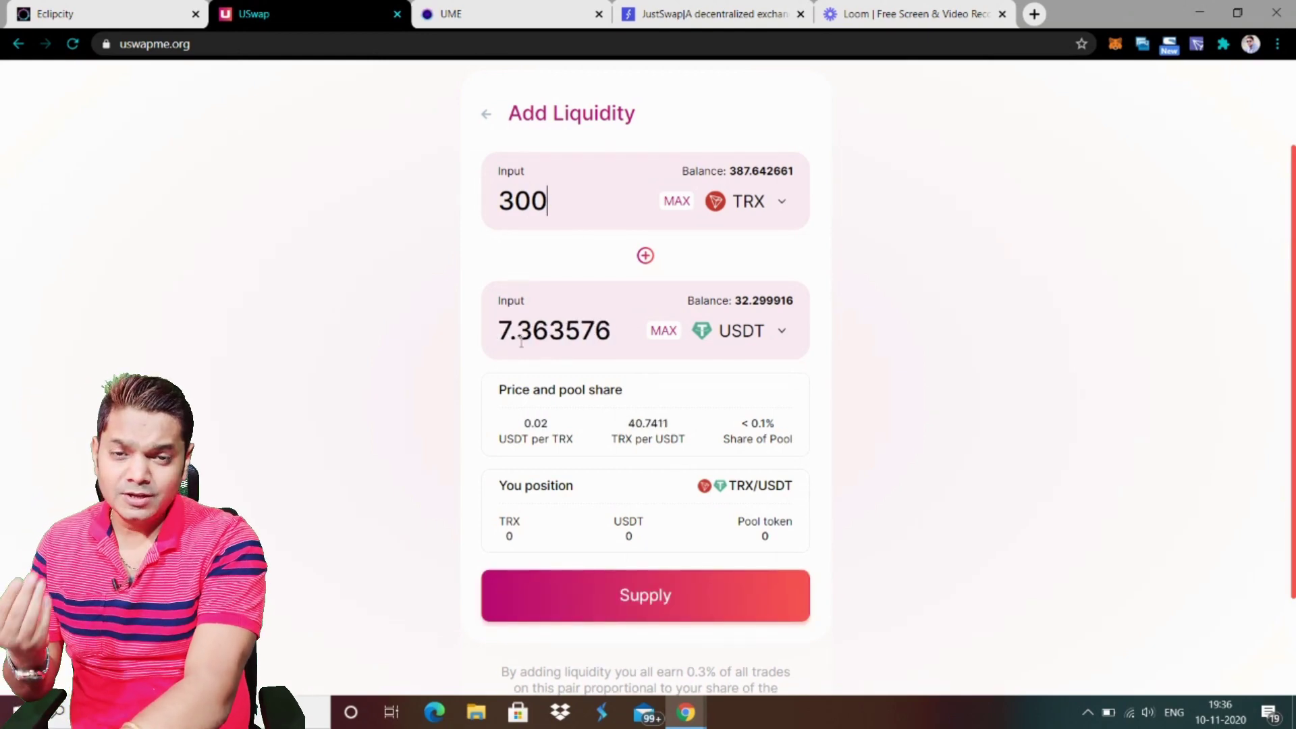
left_click(628, 589)
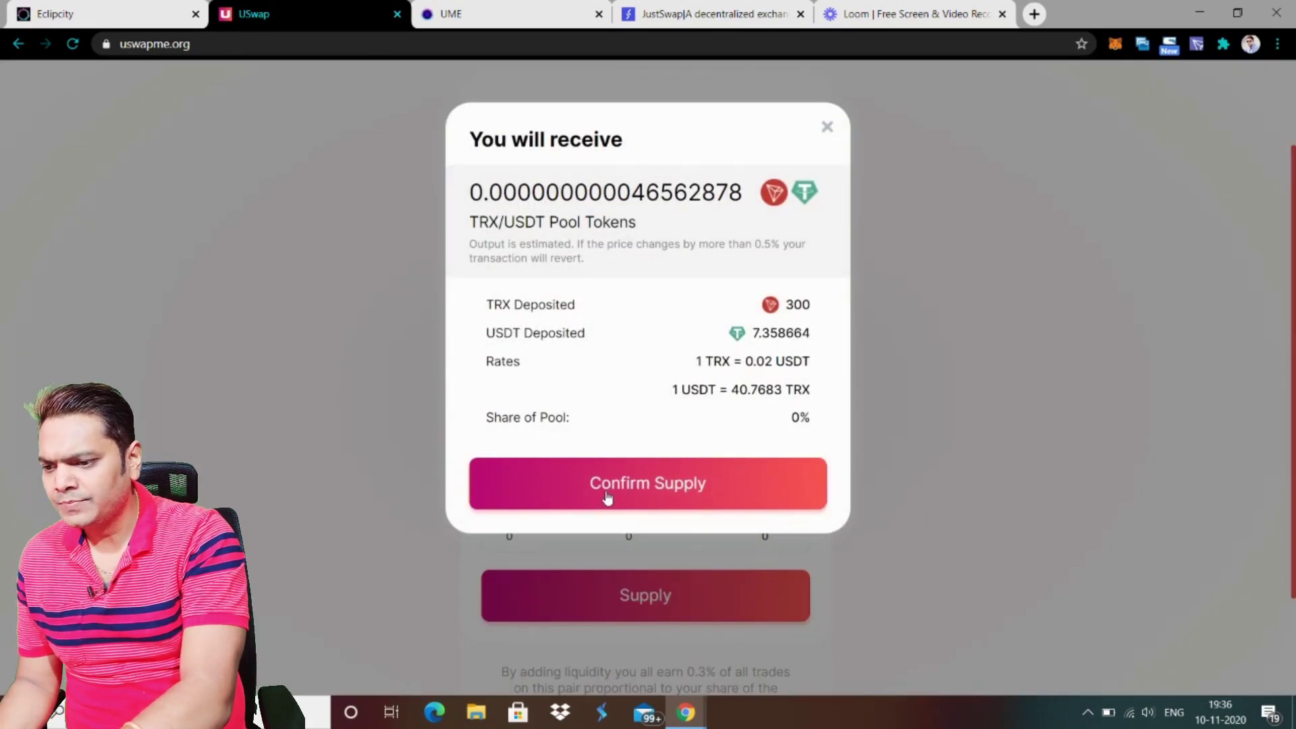
left_click(607, 498)
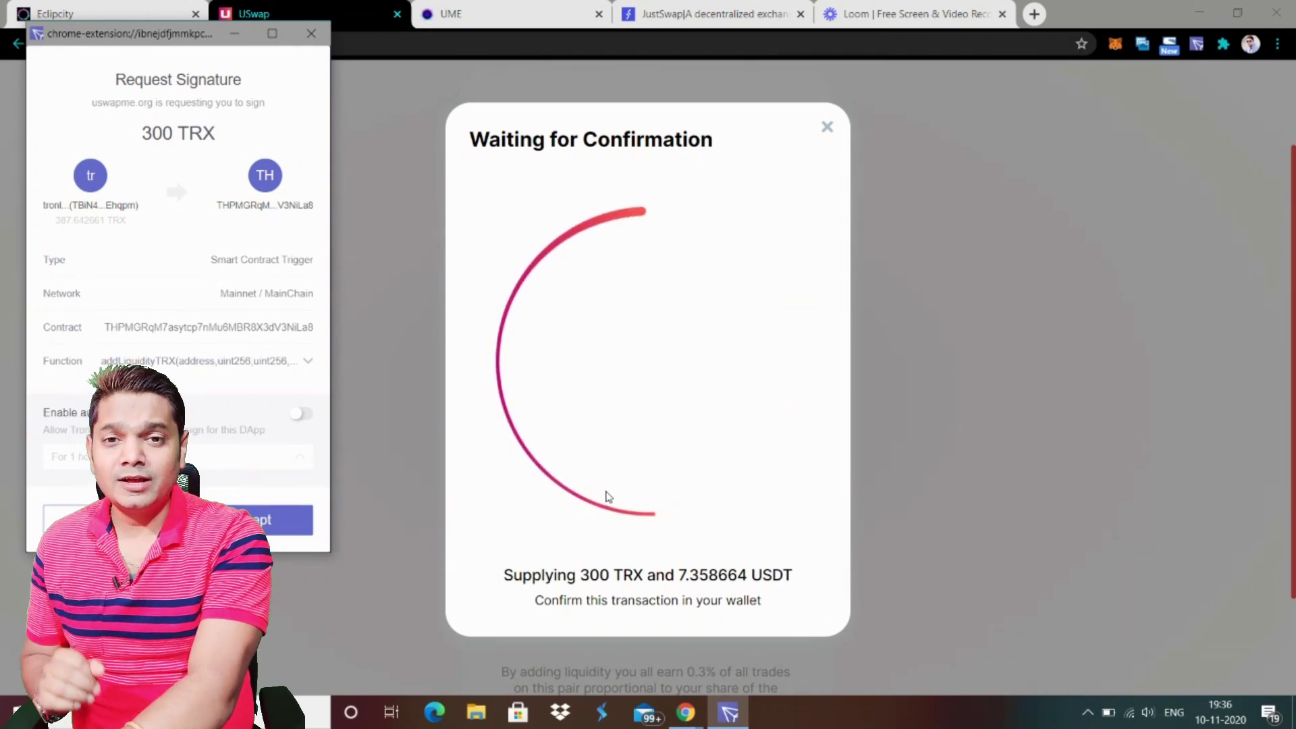
left_click(249, 519)
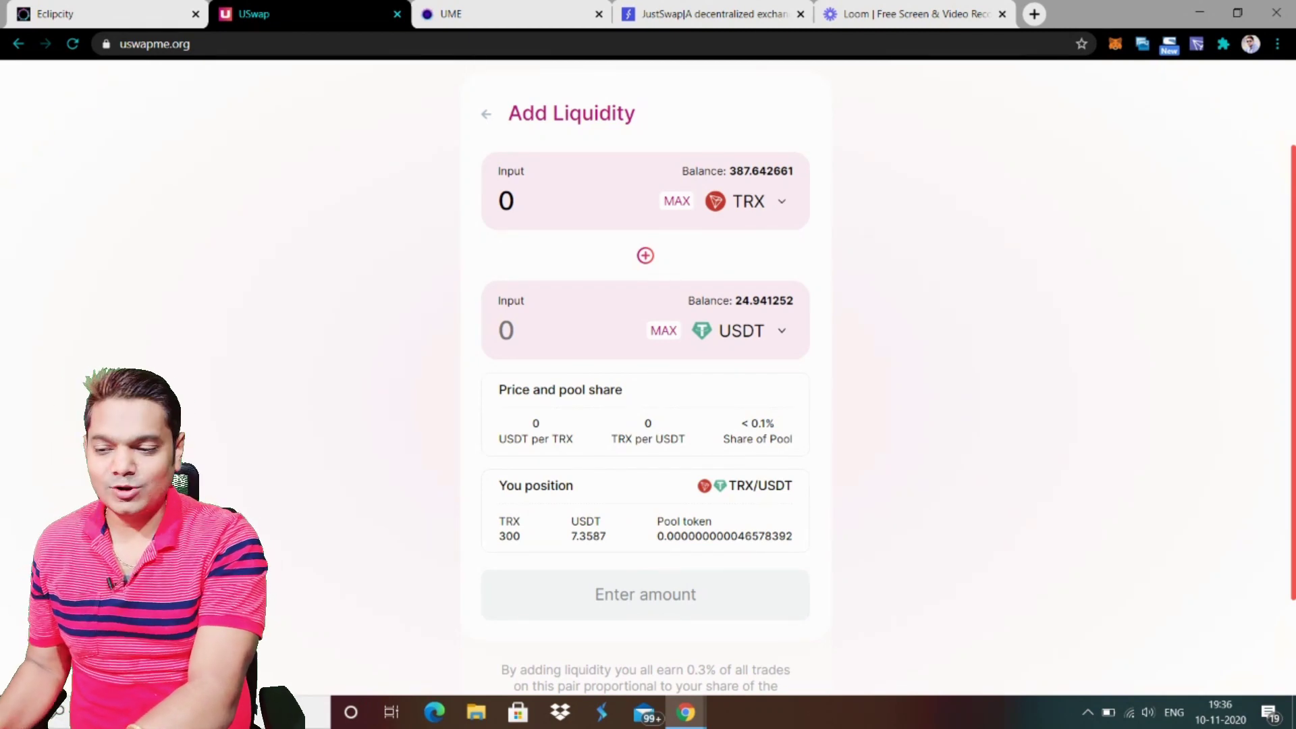
Switch to the UME site, reload it, stake the maximum 46.578392 USDT/TRX LP and accept the wallet signature request
left_click(73, 46)
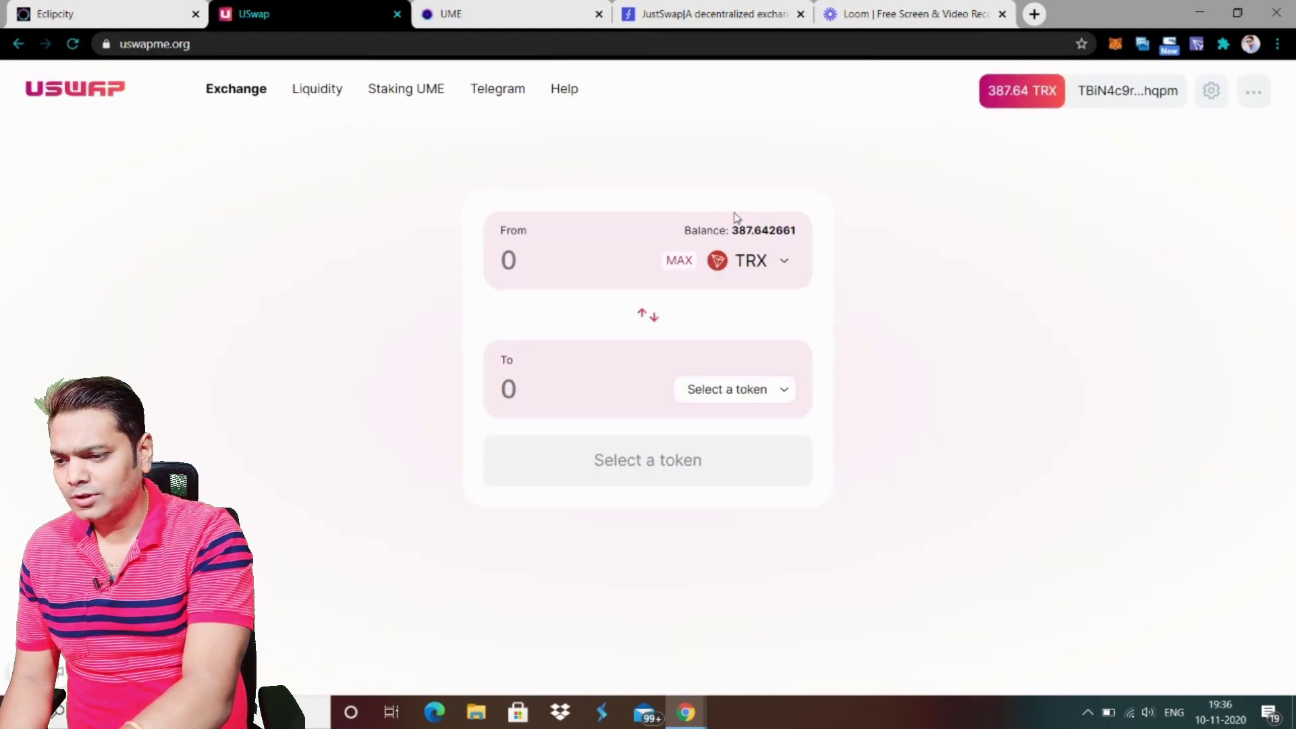
left_click(525, 14)
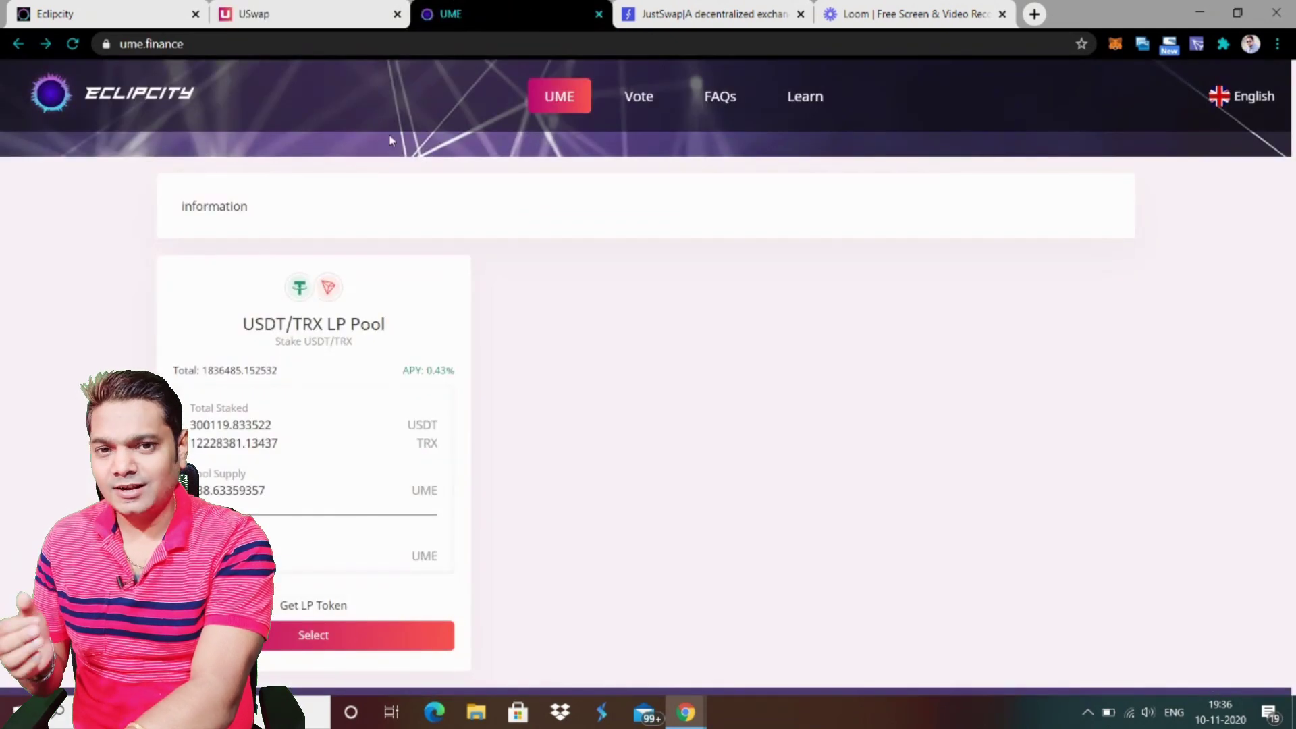
left_click(72, 45)
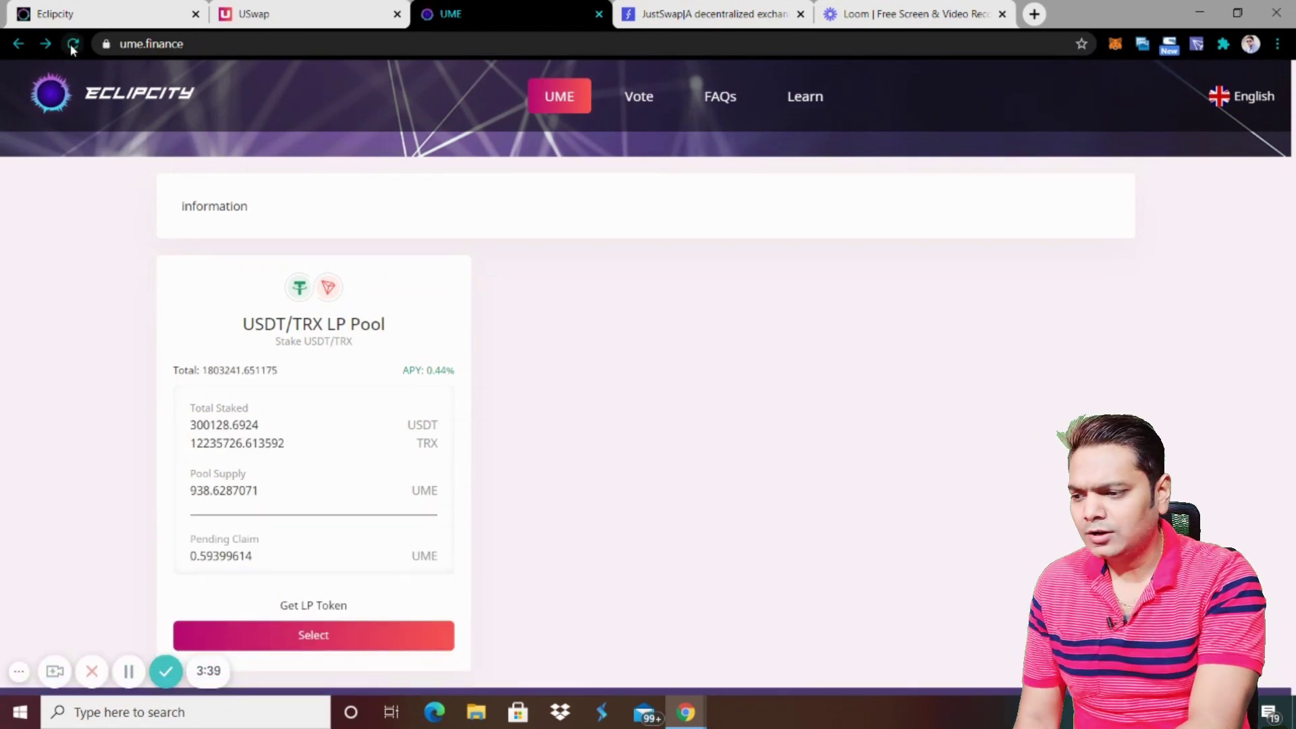
left_click(398, 637)
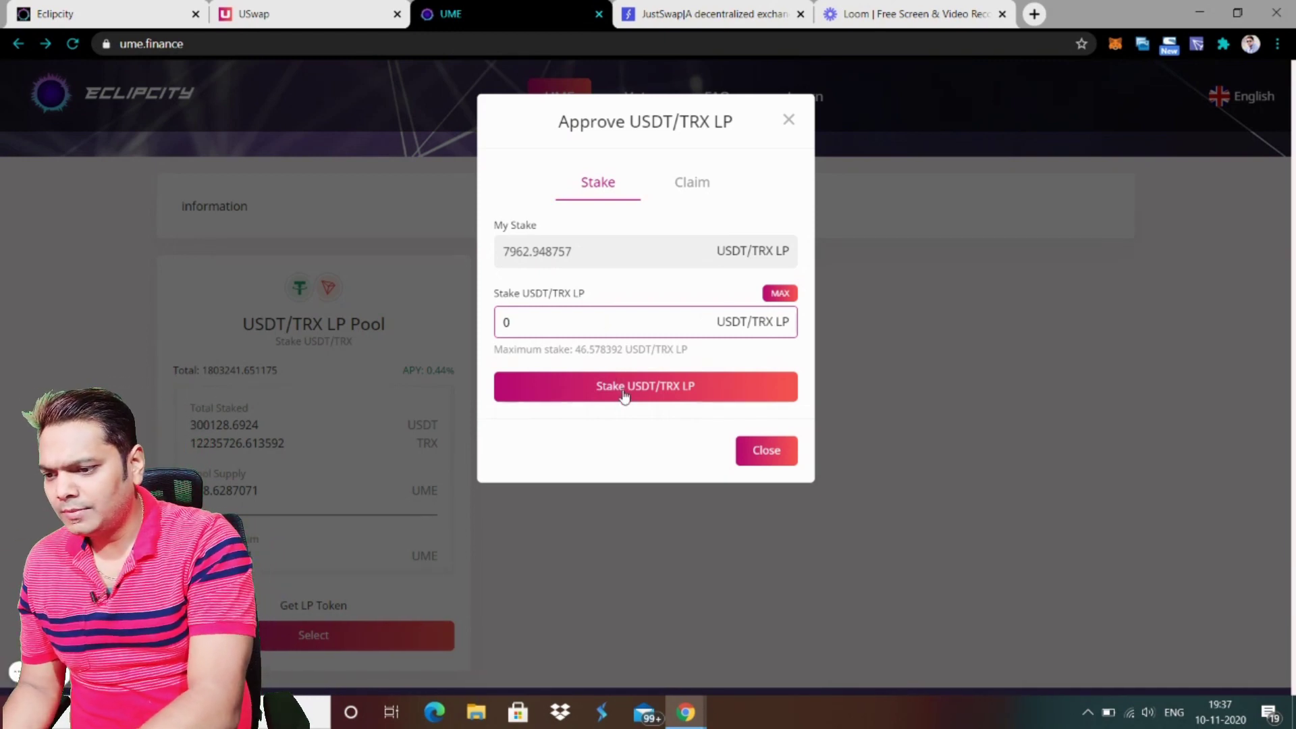
left_click(789, 294)
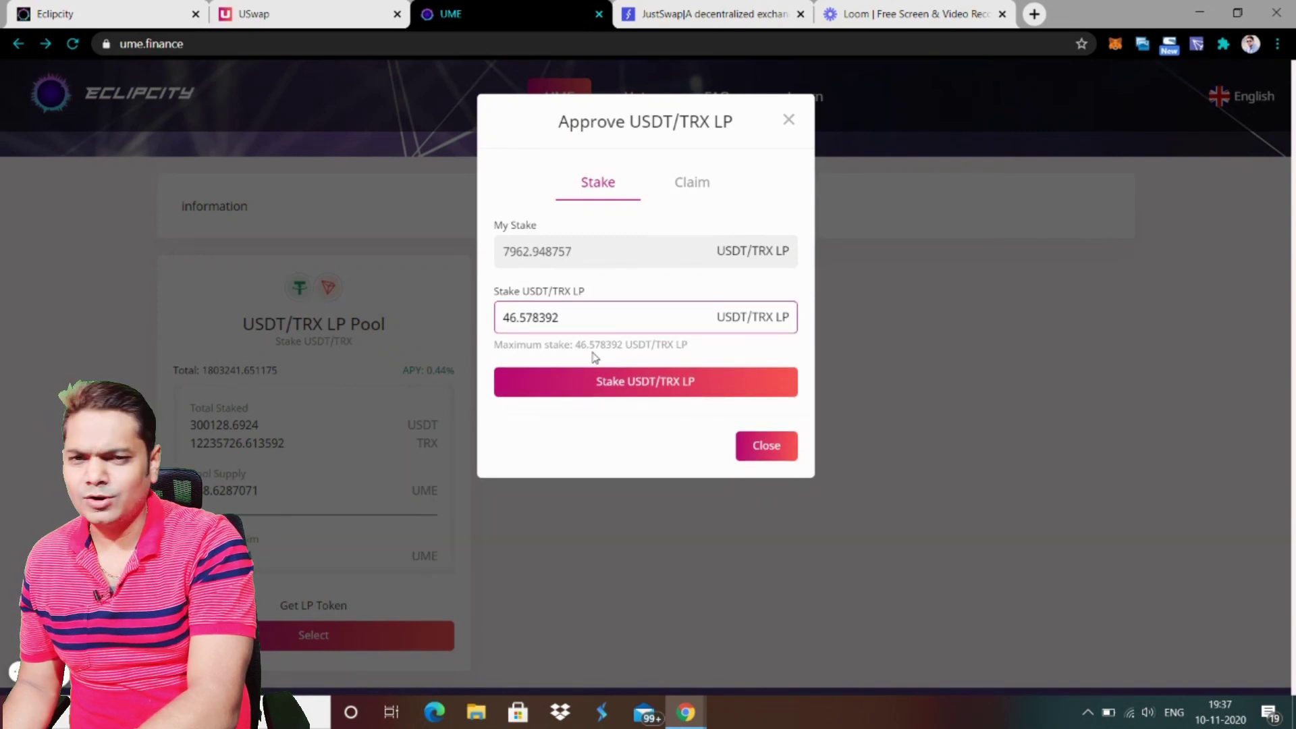
left_click(600, 382)
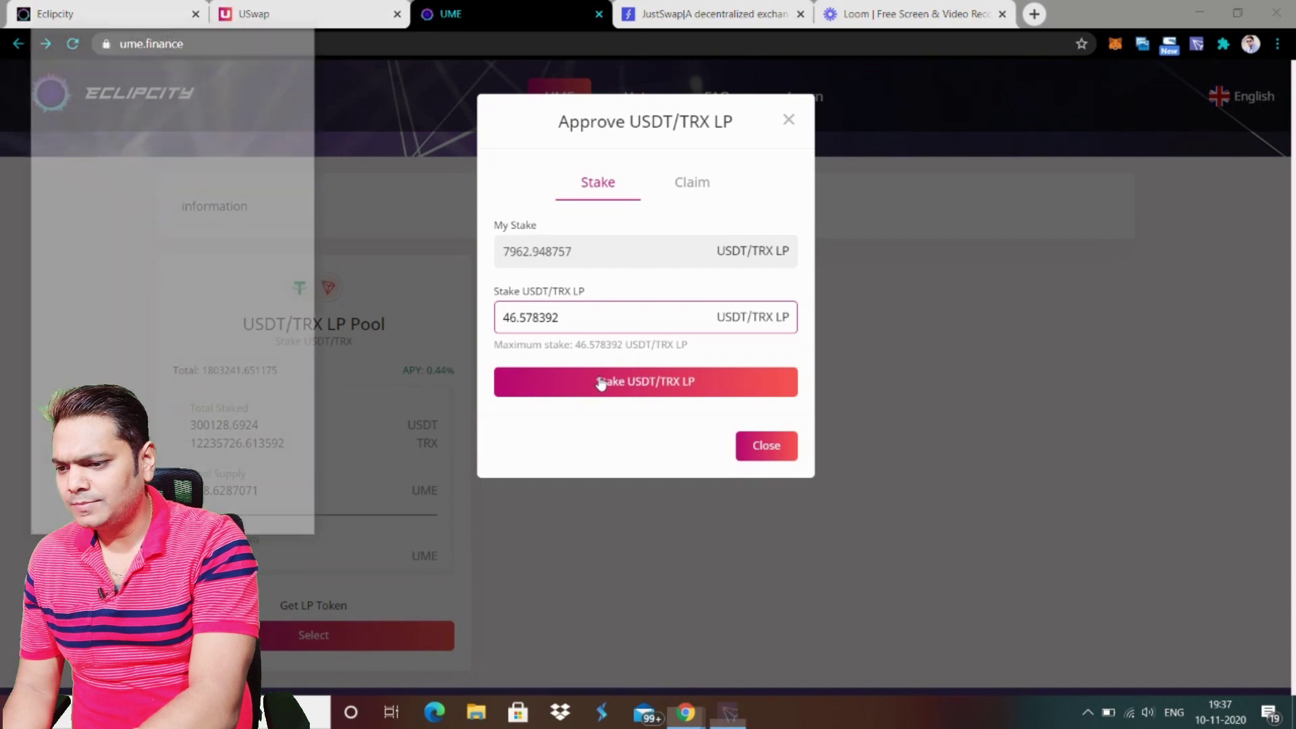
left_click(284, 516)
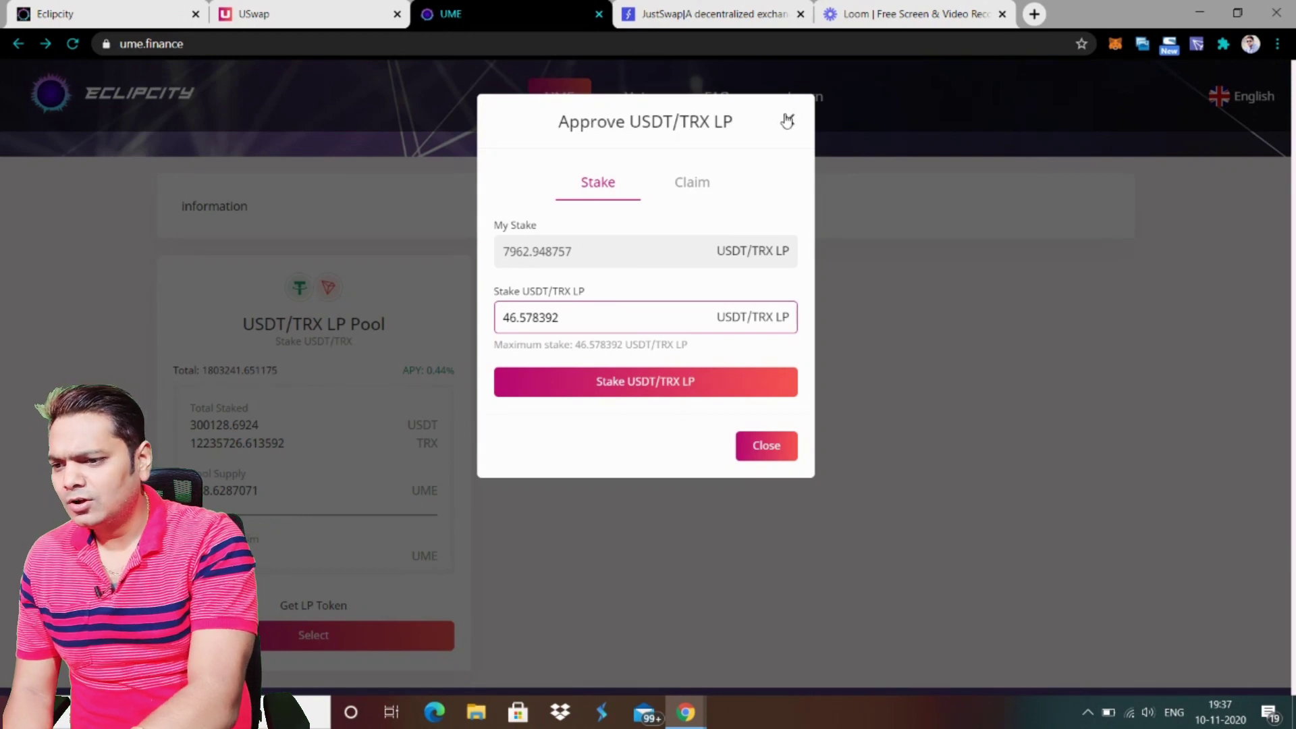
left_click(786, 447)
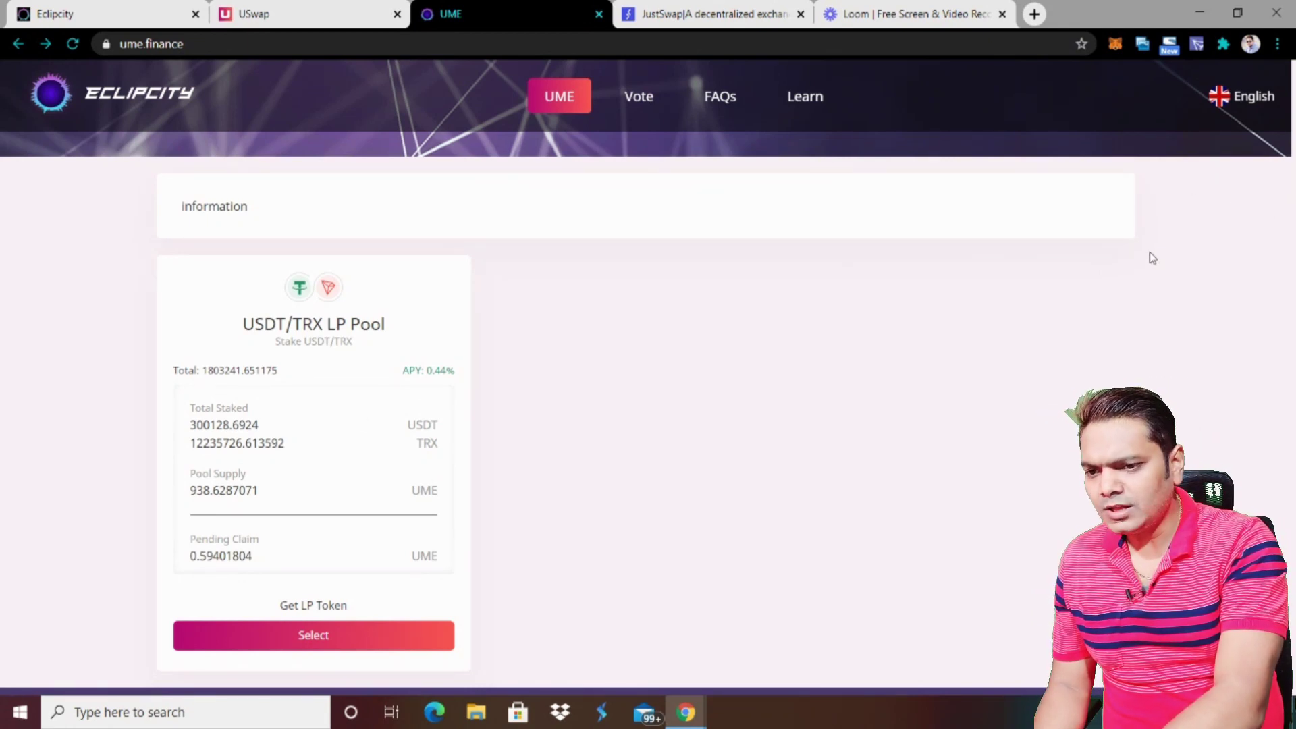
Try claiming the pending UME reward from the USDT/TRX LP pool, dismissing the wallet signature request and the pool dialog
scroll(1150, 253, "down", 1)
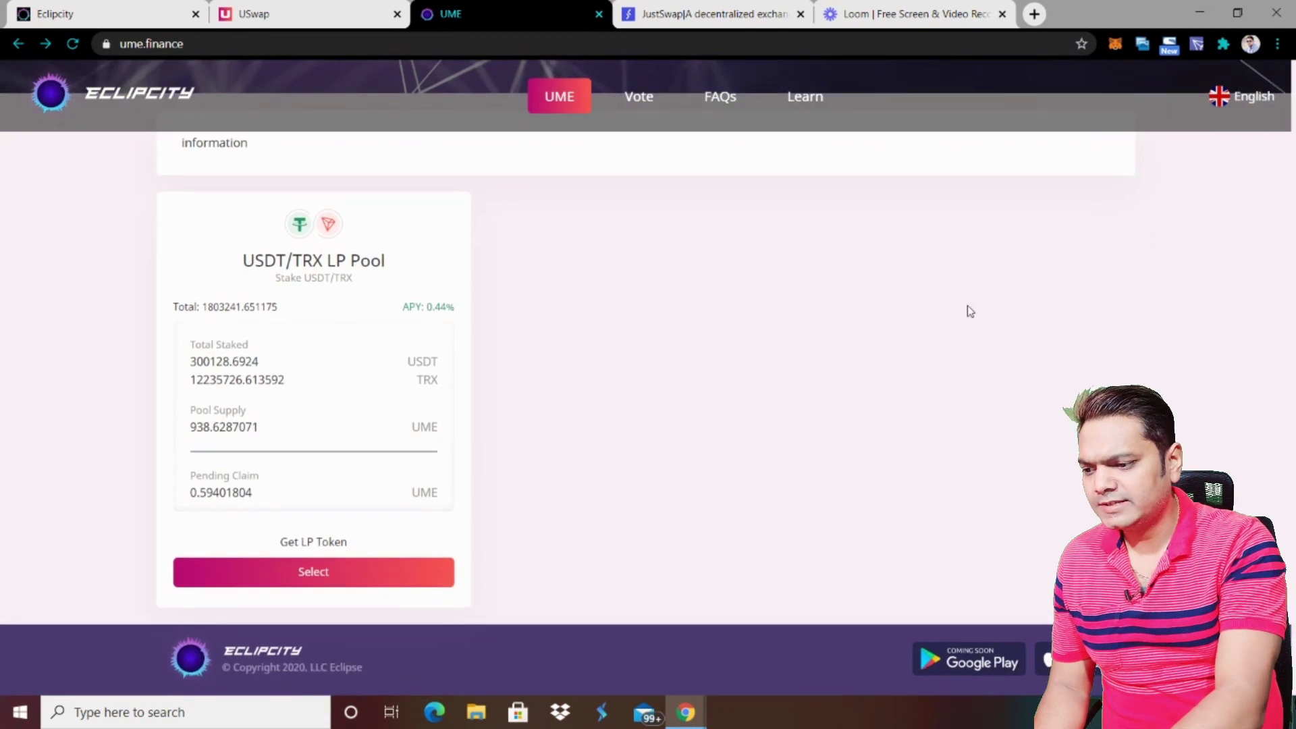
left_click(339, 572)
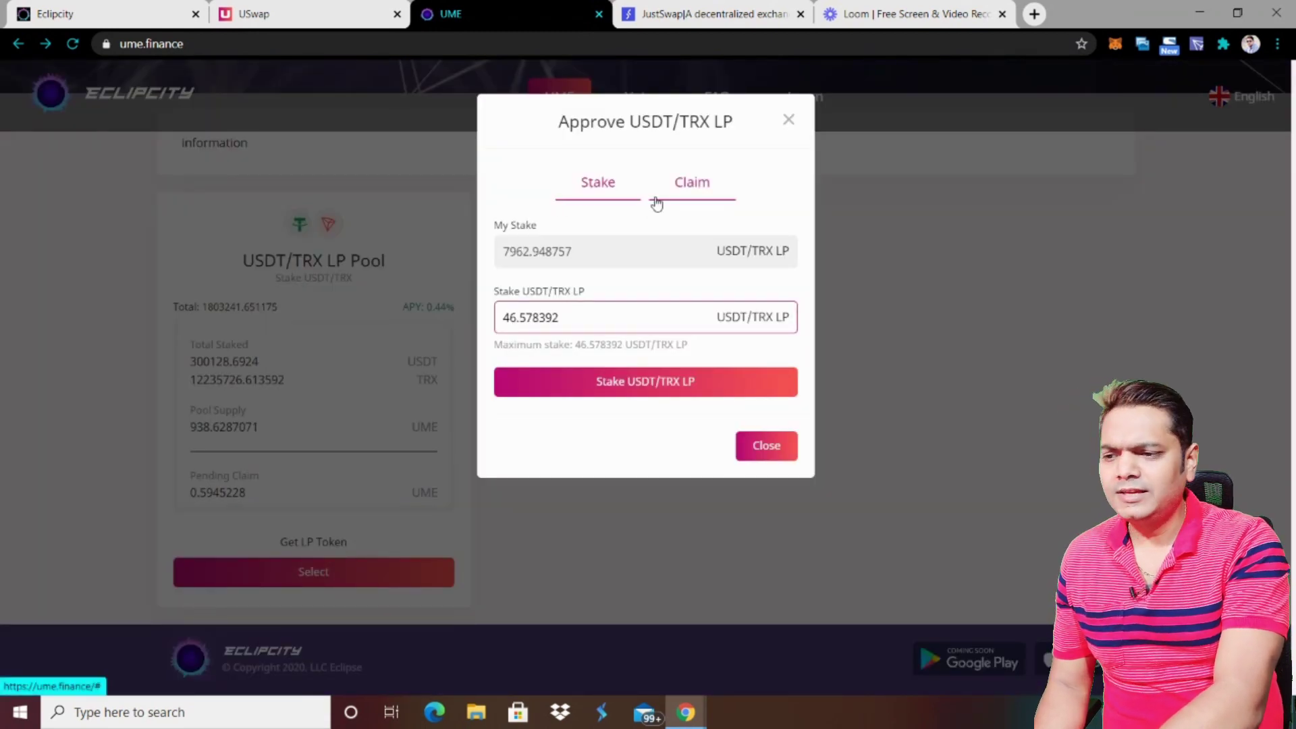
left_click(707, 187)
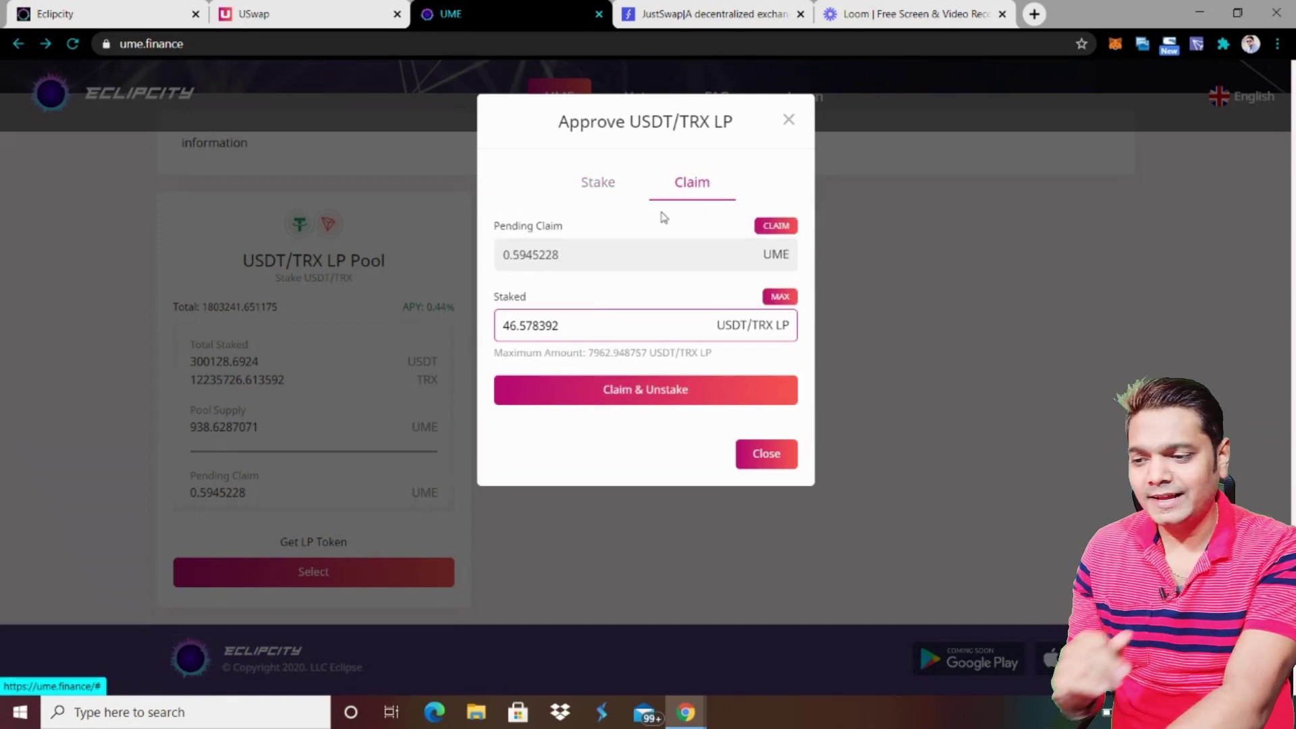
left_click(774, 230)
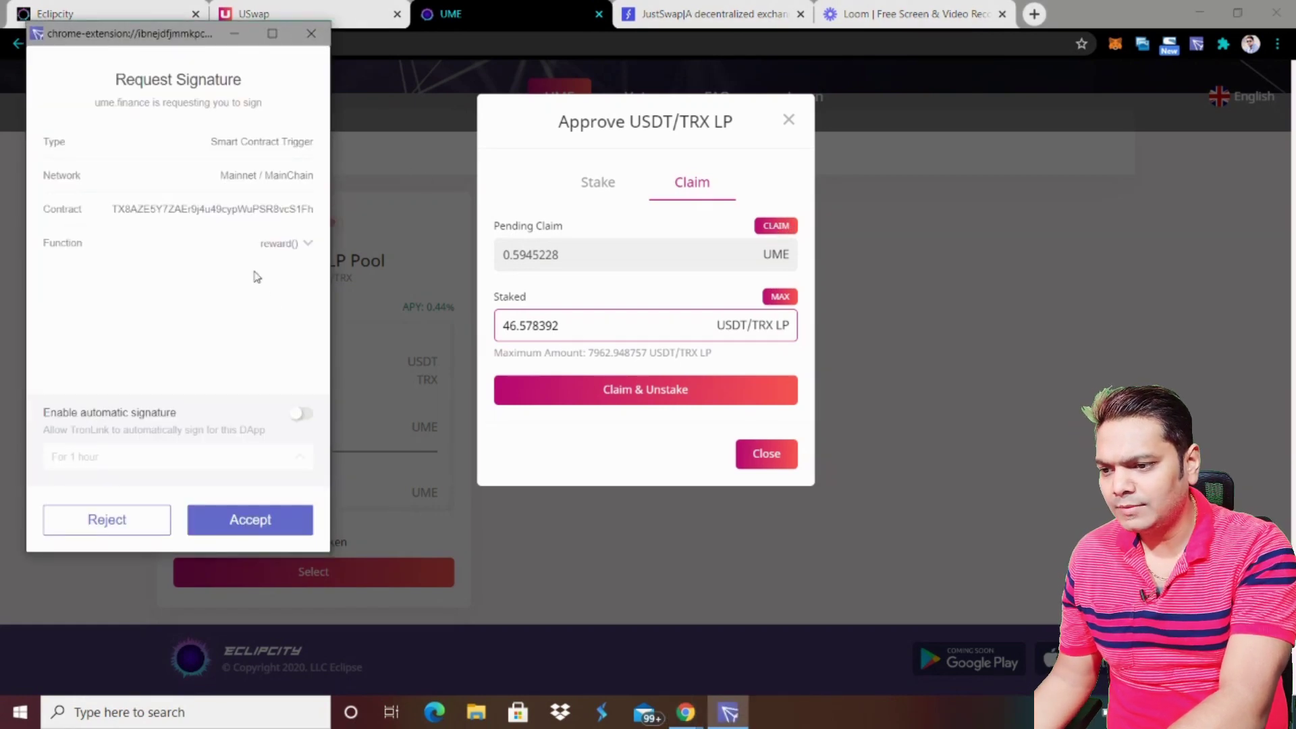
left_click(312, 33)
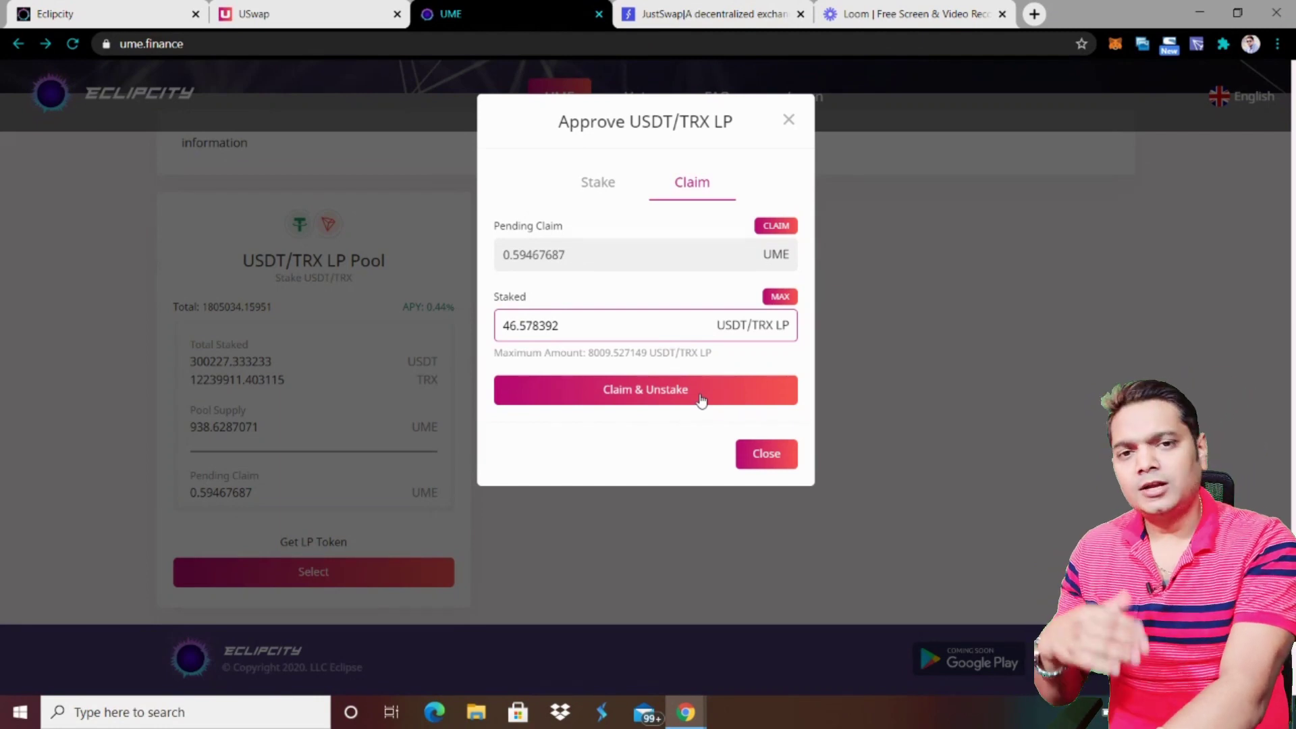
left_click(789, 121)
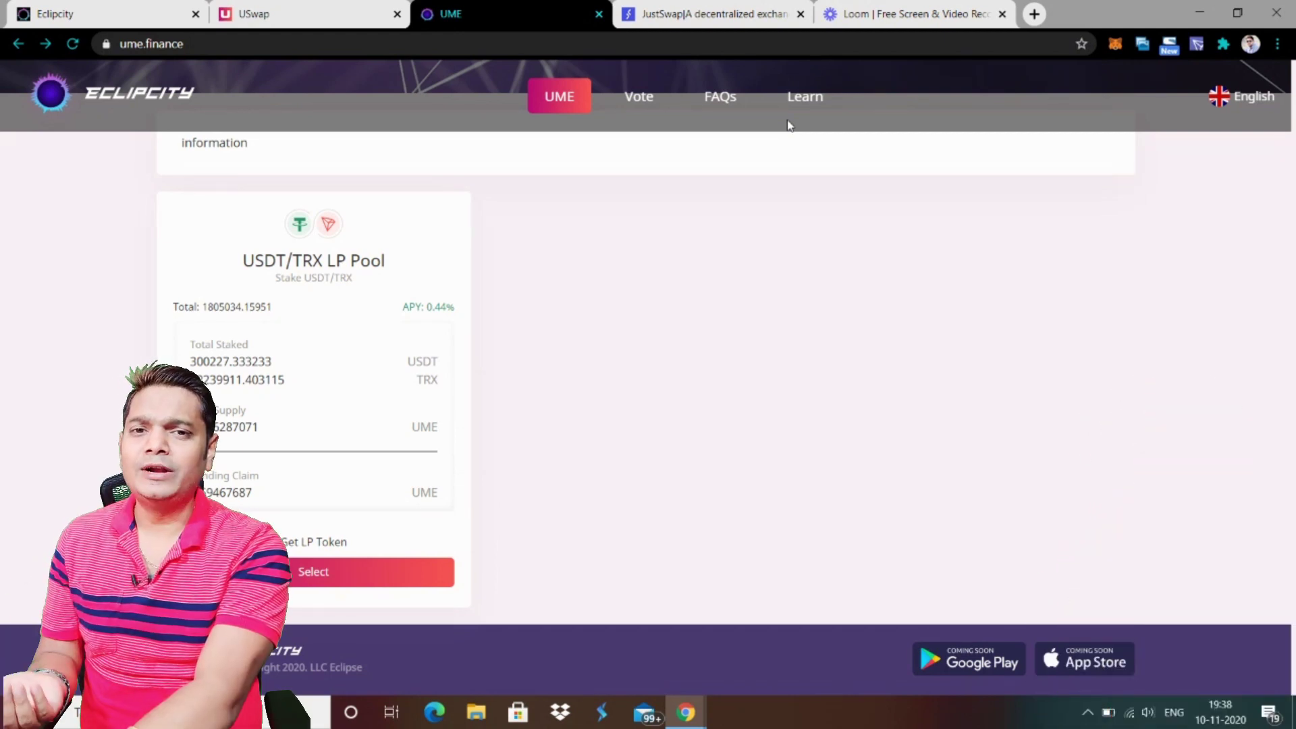
On the reloaded USwap exchange page, set up a swap from TRX to 1 UME
left_click(277, 18)
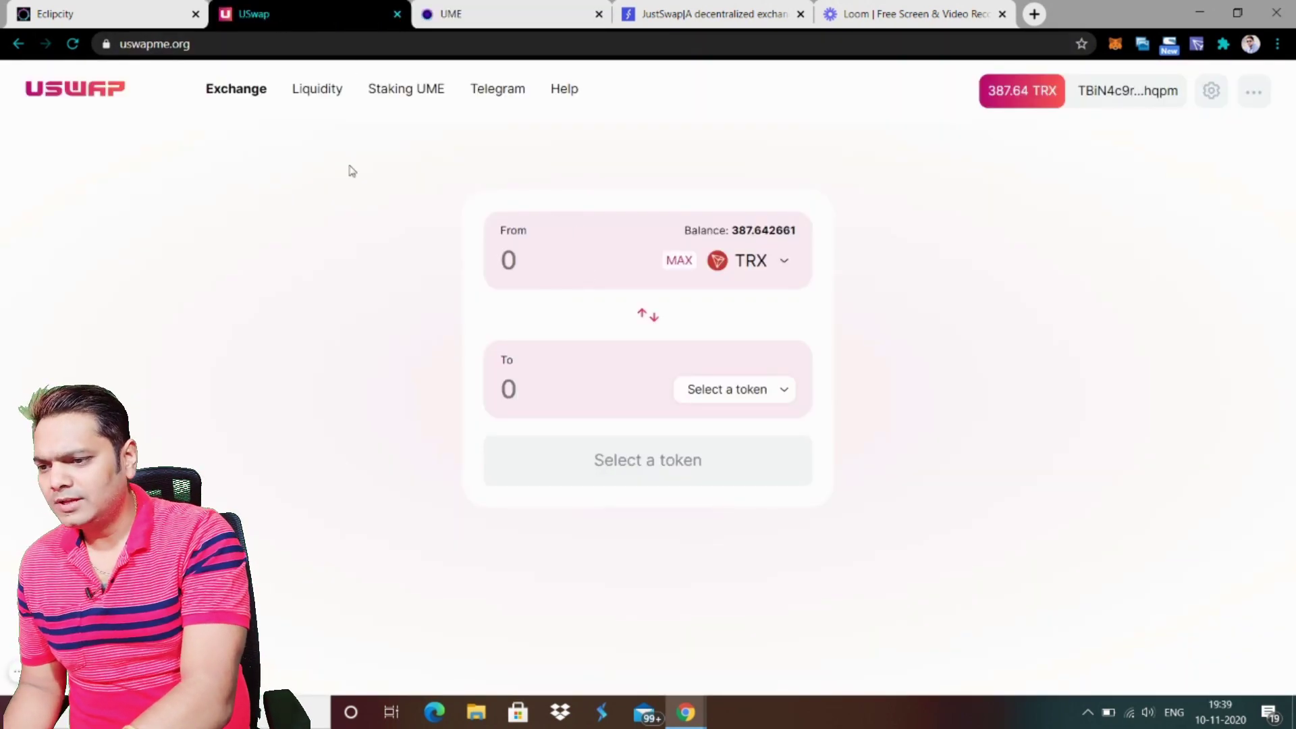
left_click(73, 47)
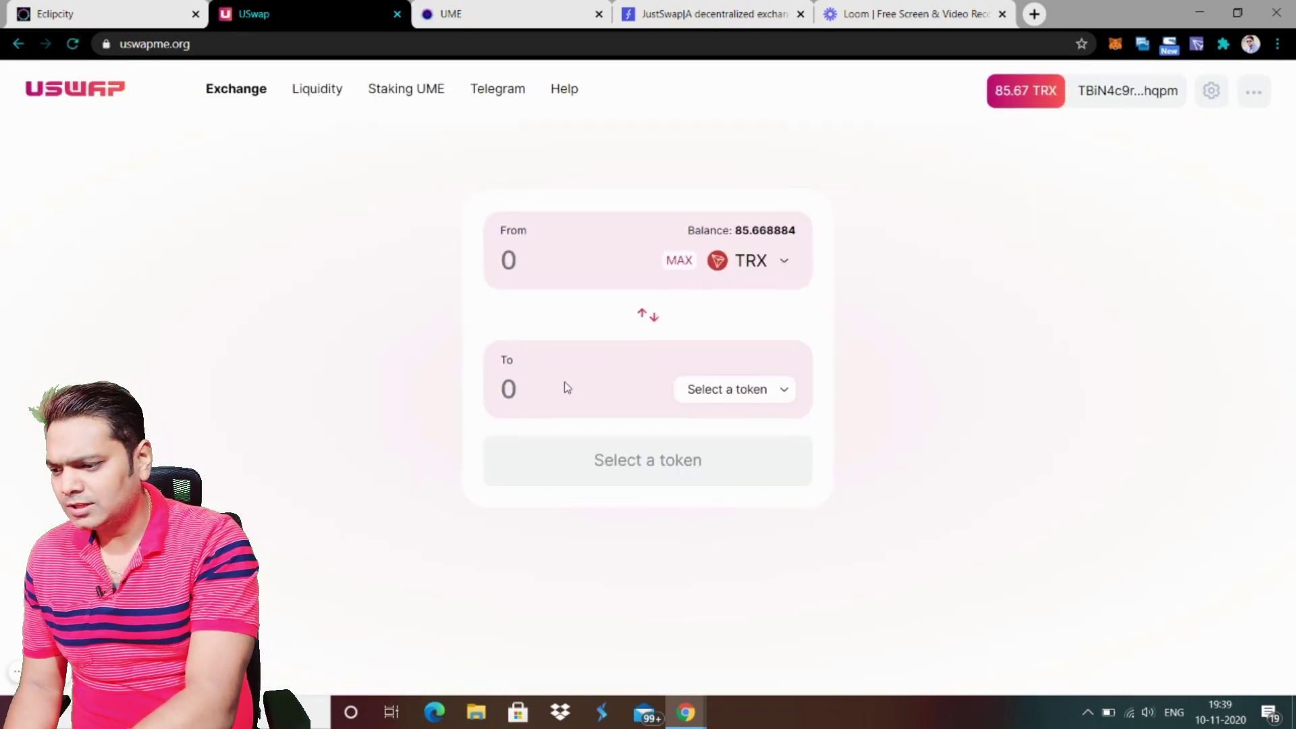
left_click(785, 394)
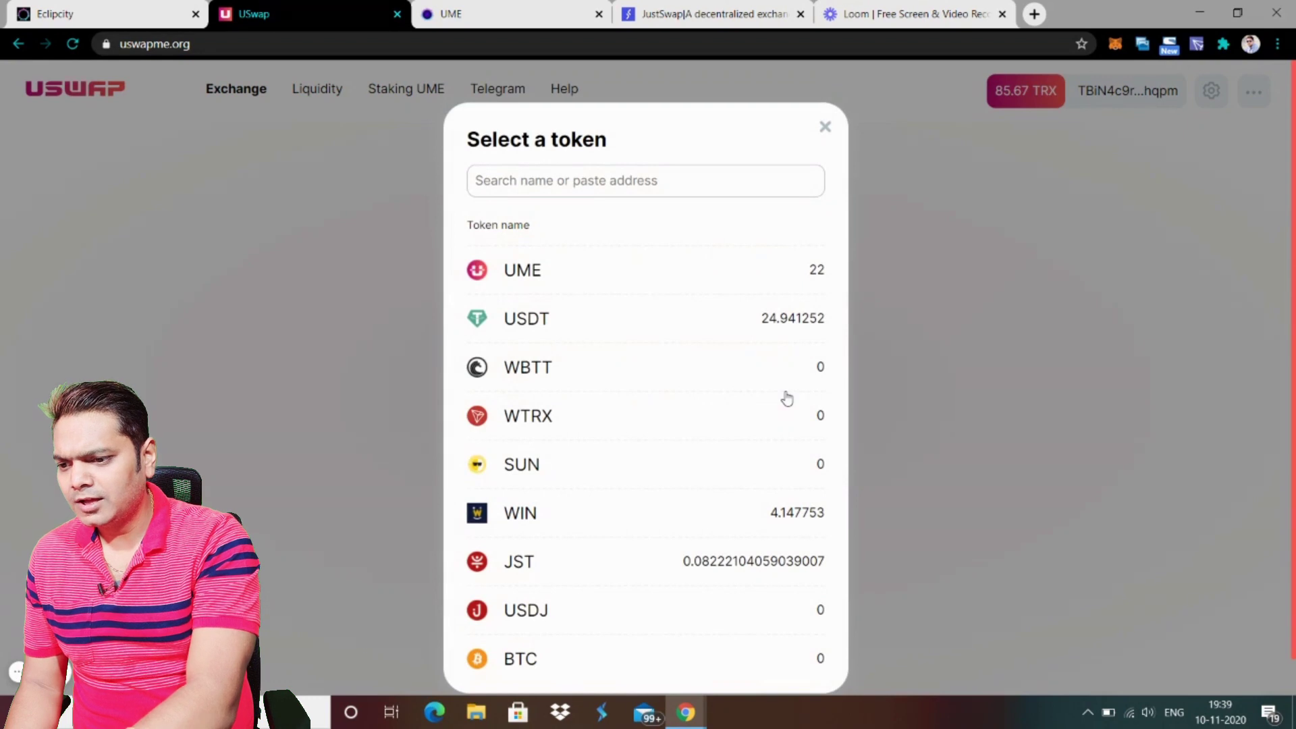
left_click(534, 282)
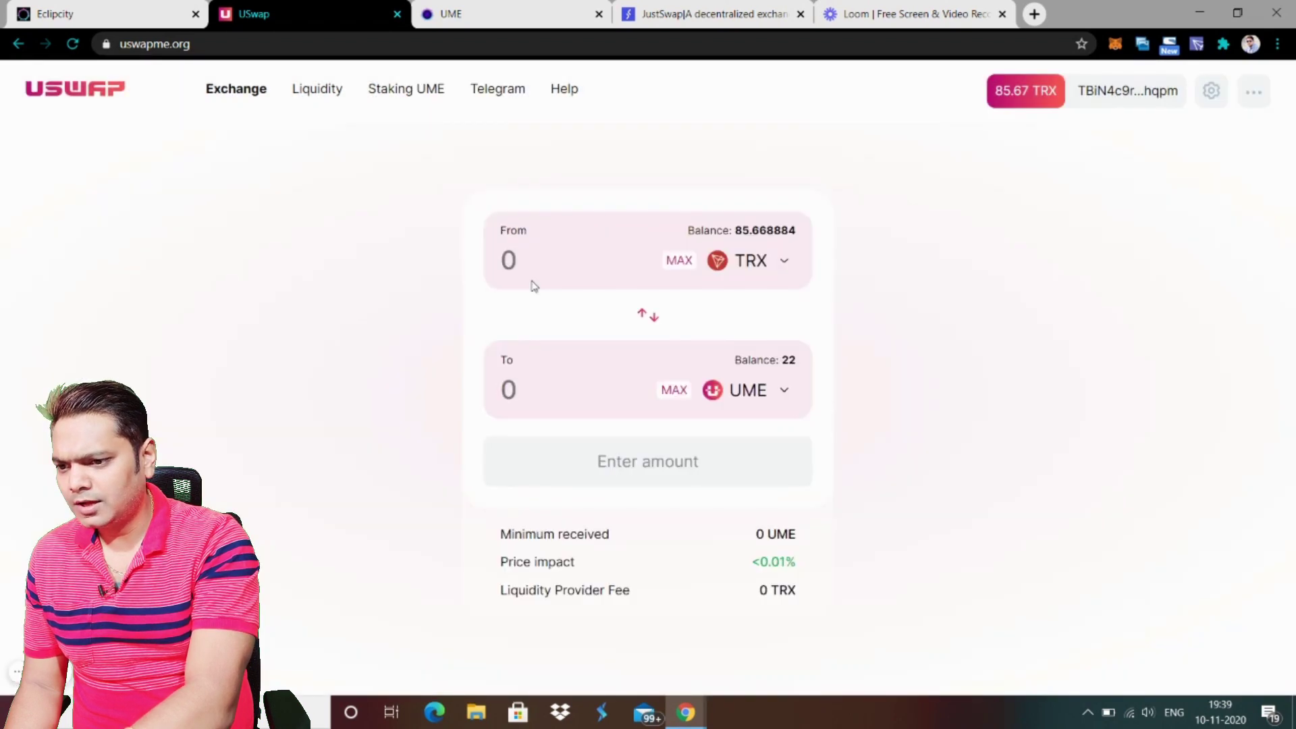
left_click(550, 385)
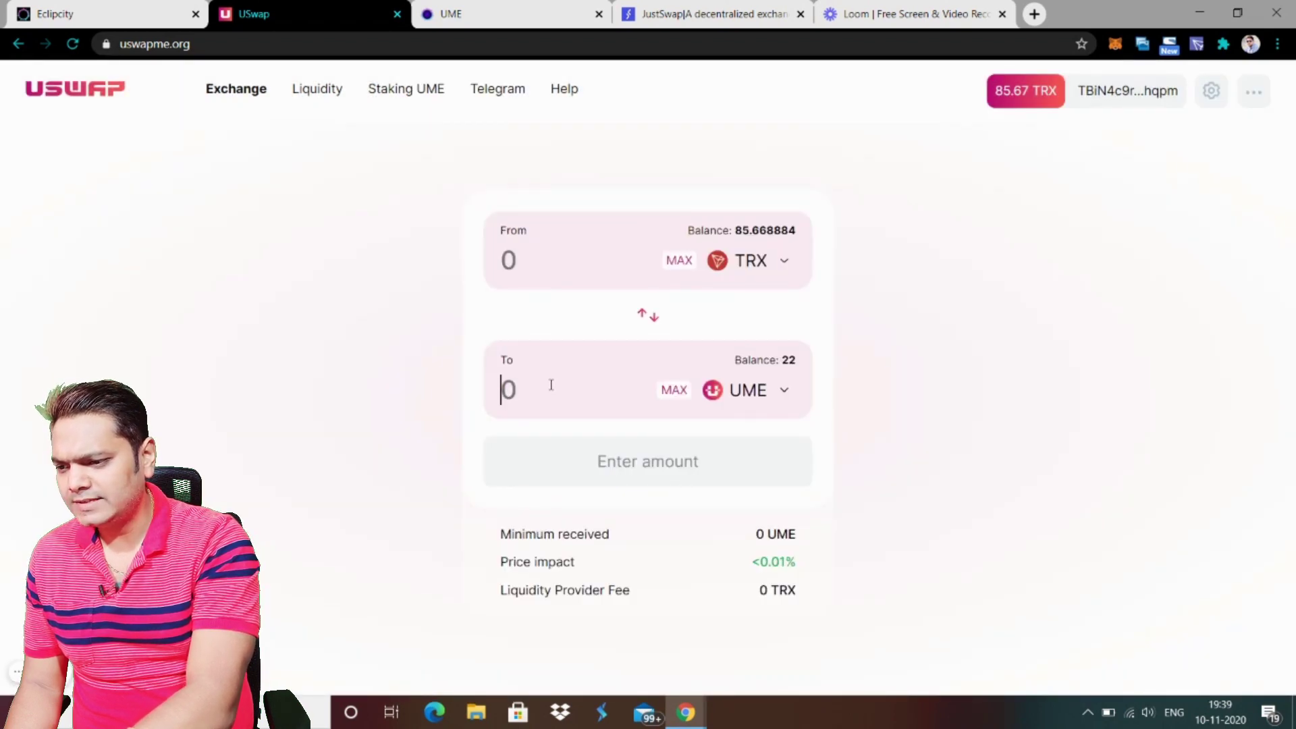
type("1")
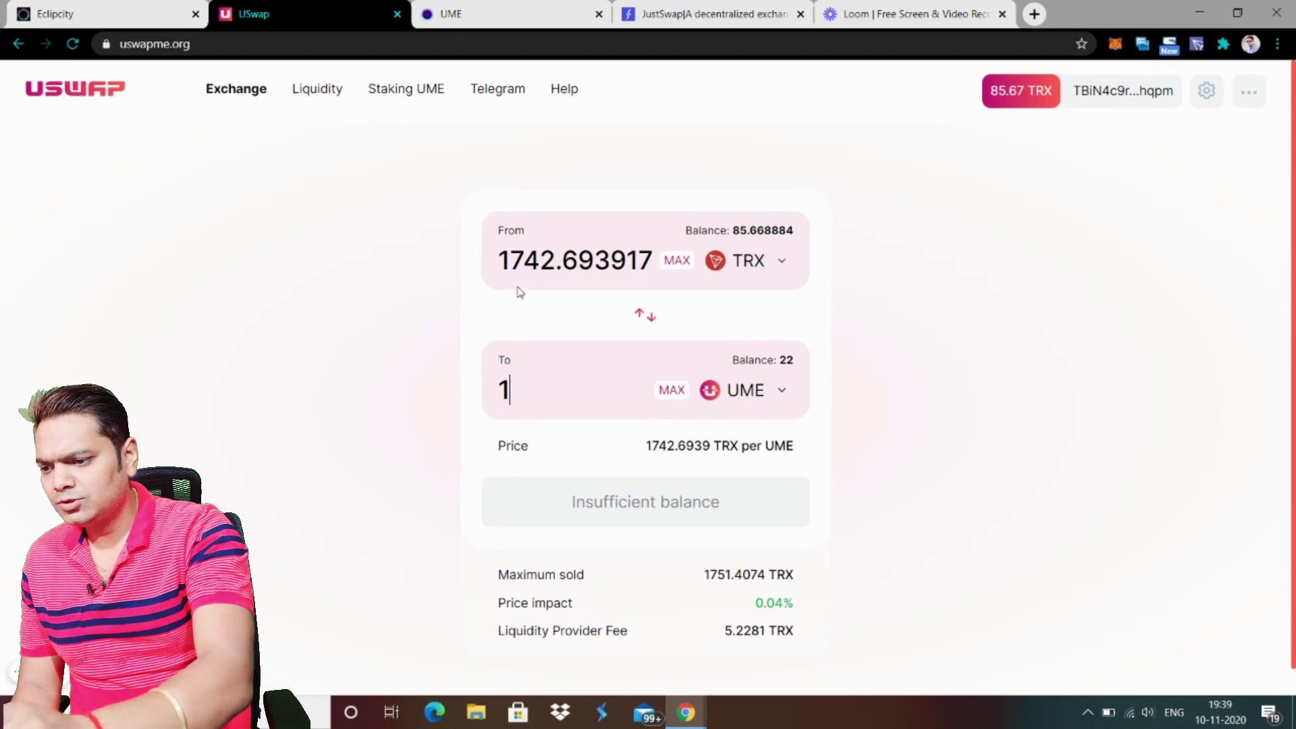